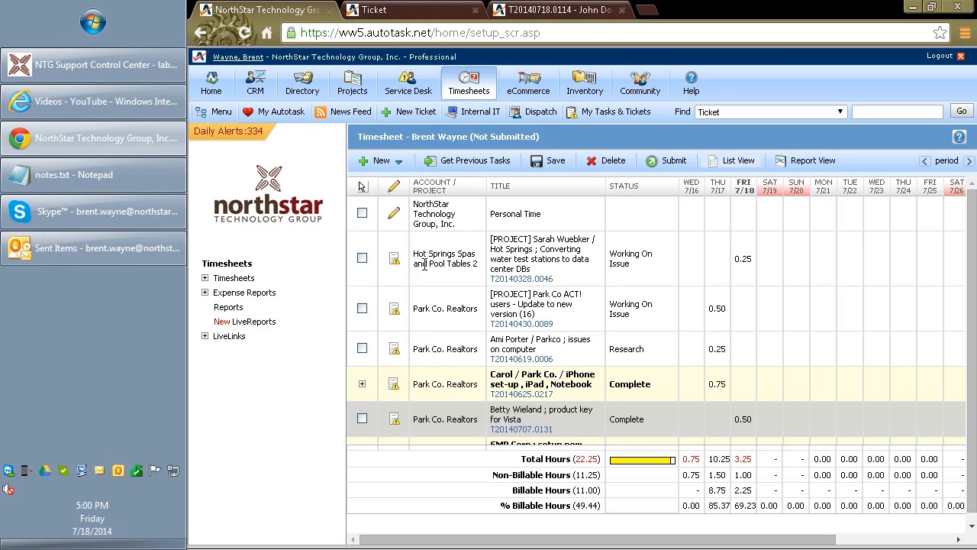
- Open the timesheet, view the Thursday 7/17 time entry form for the SMP Corp Dell Optiplex 3020 setup, and close it without saving
click(468, 84)
scroll(738, 365, down, 2)
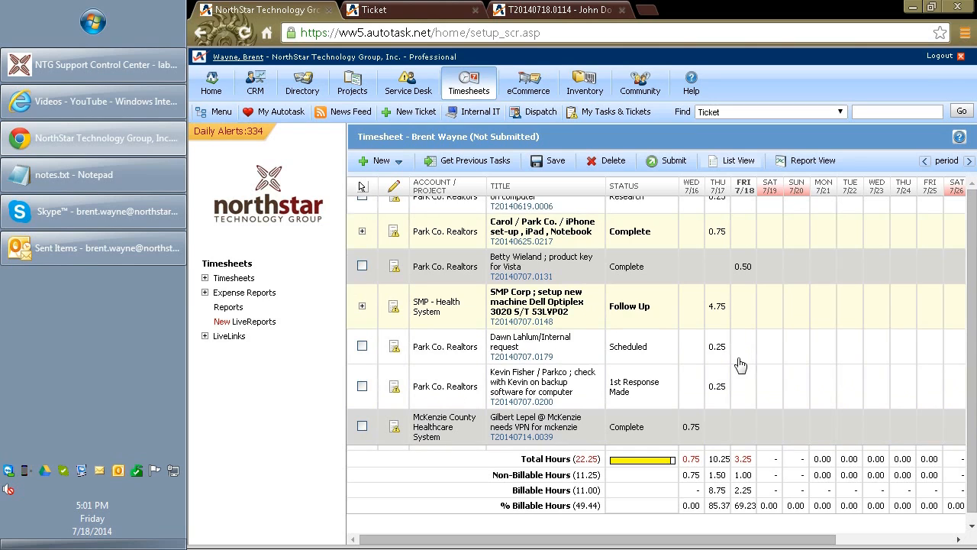
click(716, 306)
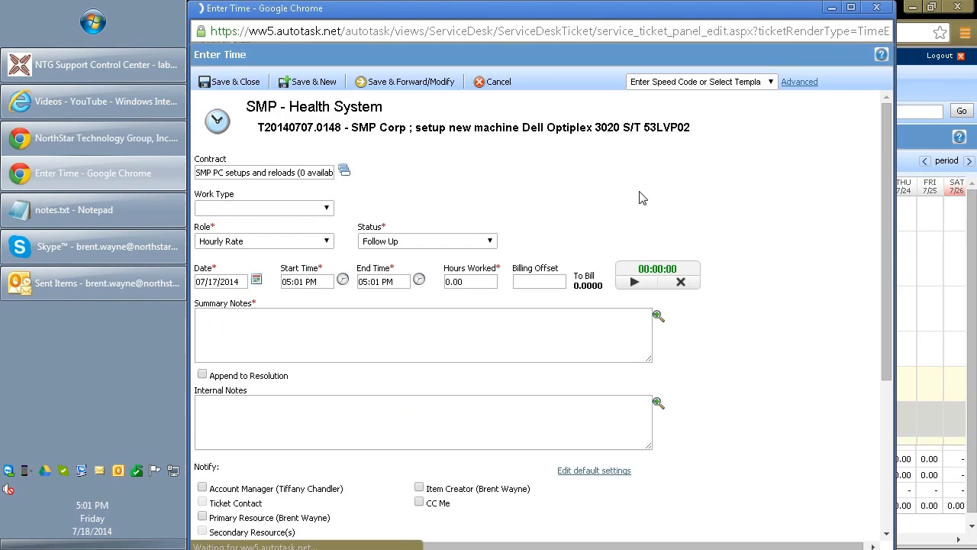
scroll(573, 313, down, 3)
scroll(574, 313, up, 3)
click(876, 7)
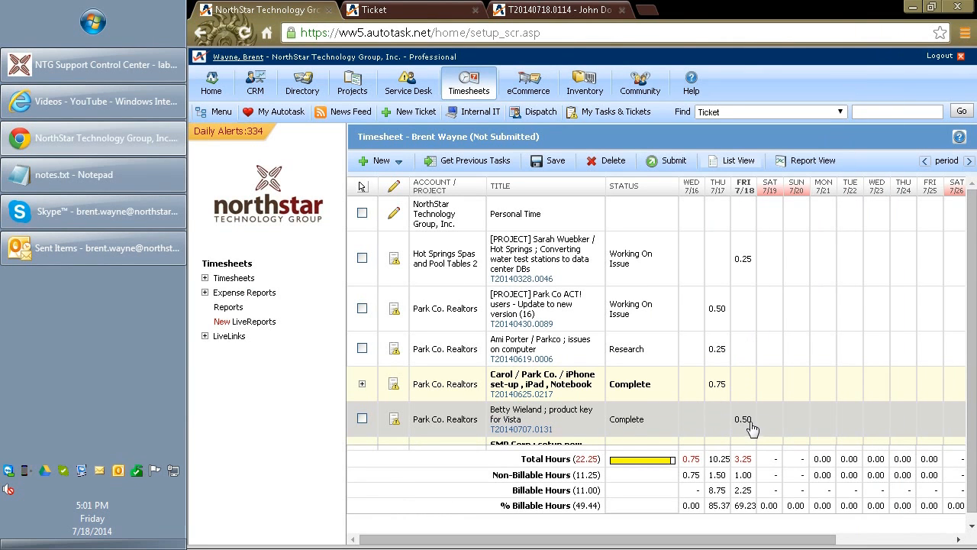
- Open the SMP Corp Dell Optiplex 3020 setup ticket from the timesheet, review its details and logged time, and close it
scroll(733, 410, down, 2)
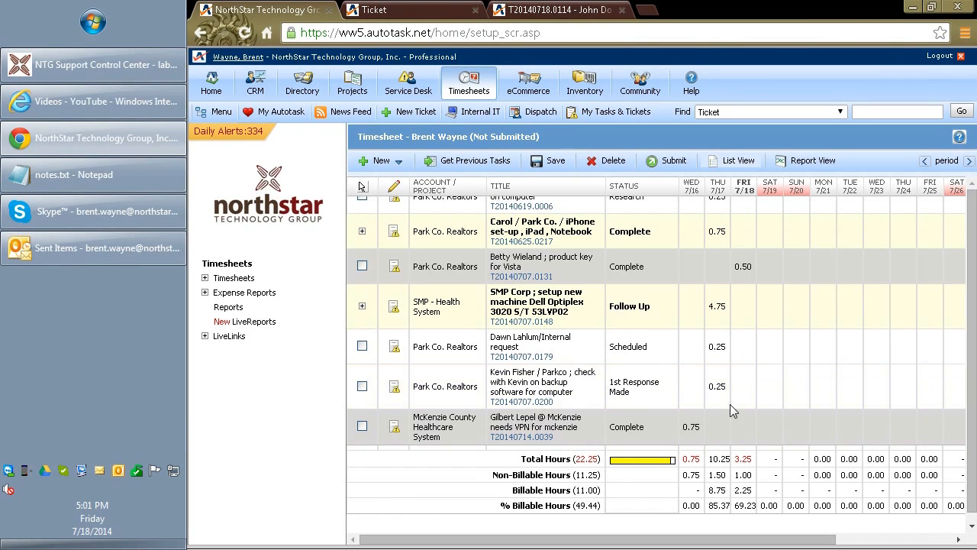
mouse_move(525, 327)
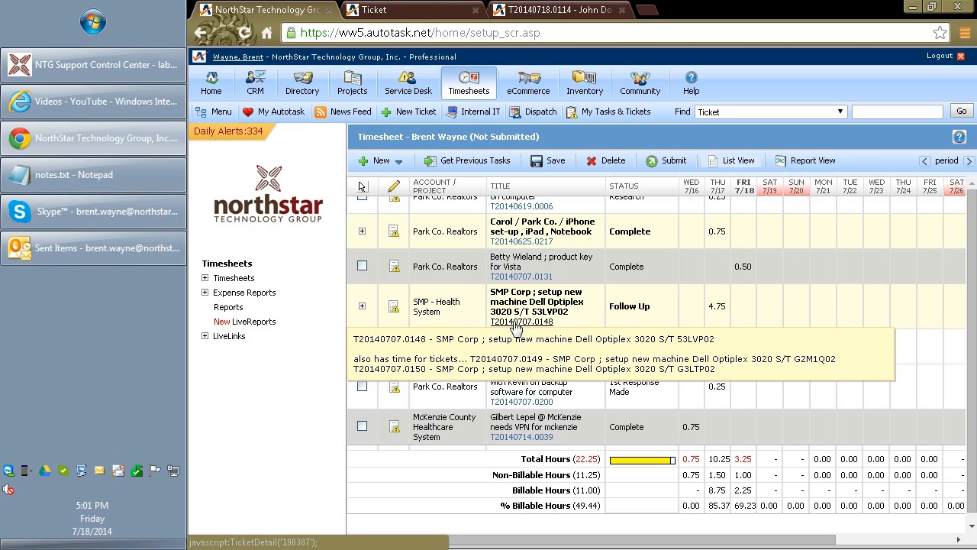
click(516, 321)
click(705, 10)
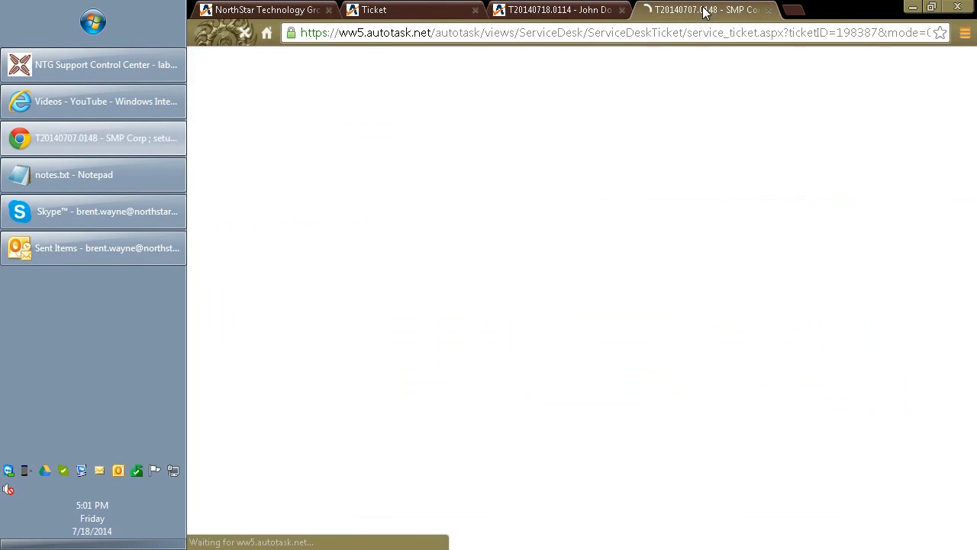
scroll(504, 326, down, 4)
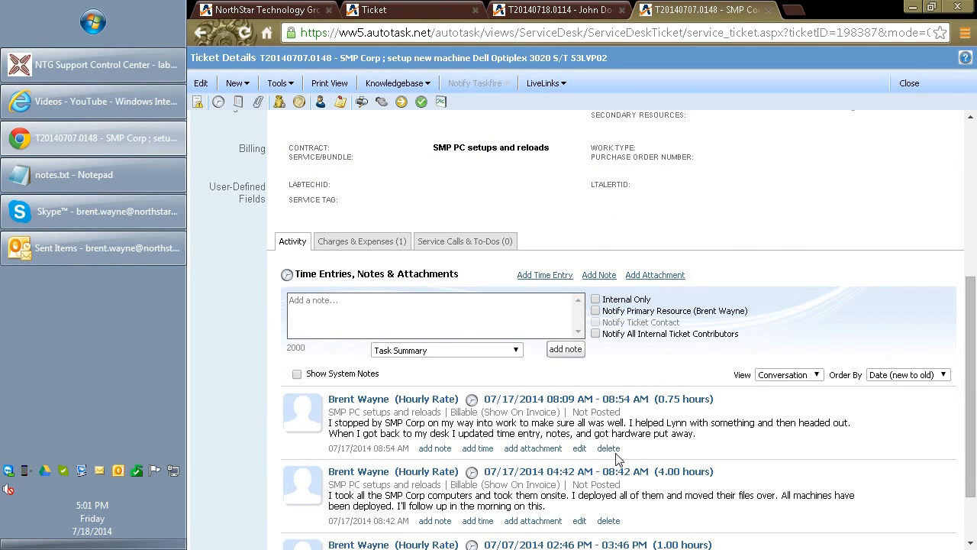
scroll(615, 430, up, 4)
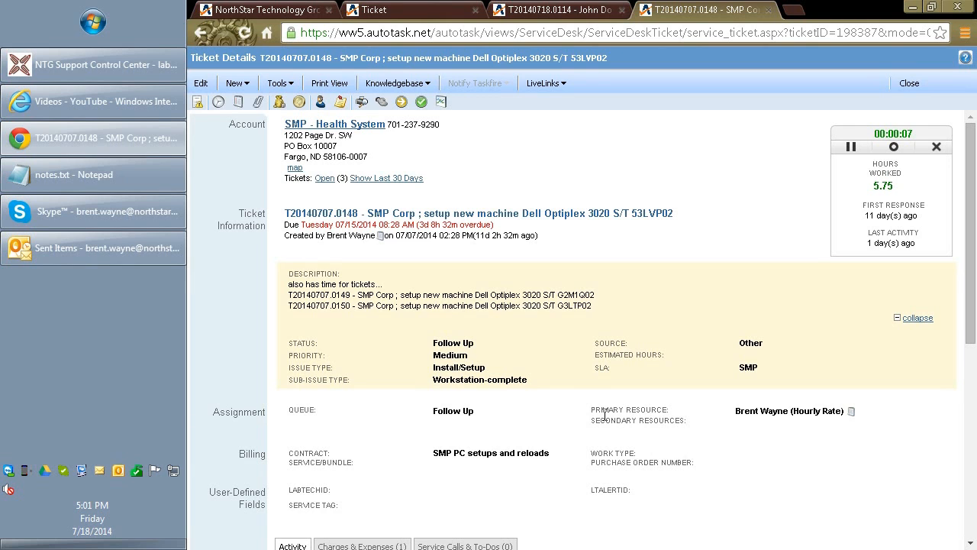
click(768, 10)
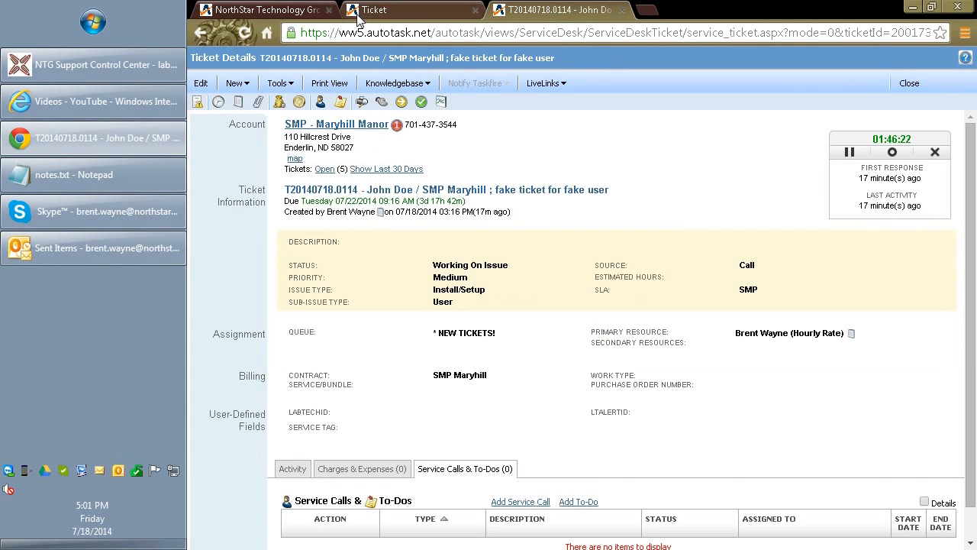
- Reopen the SMP Corp setup ticket, examine the dates and notes of its time entries, and return to the timesheet
click(275, 11)
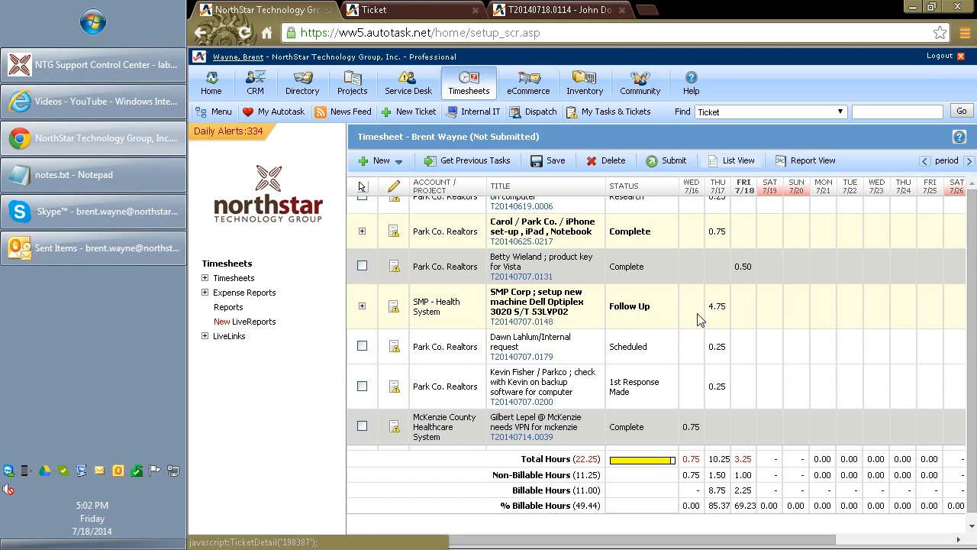
click(526, 324)
click(717, 11)
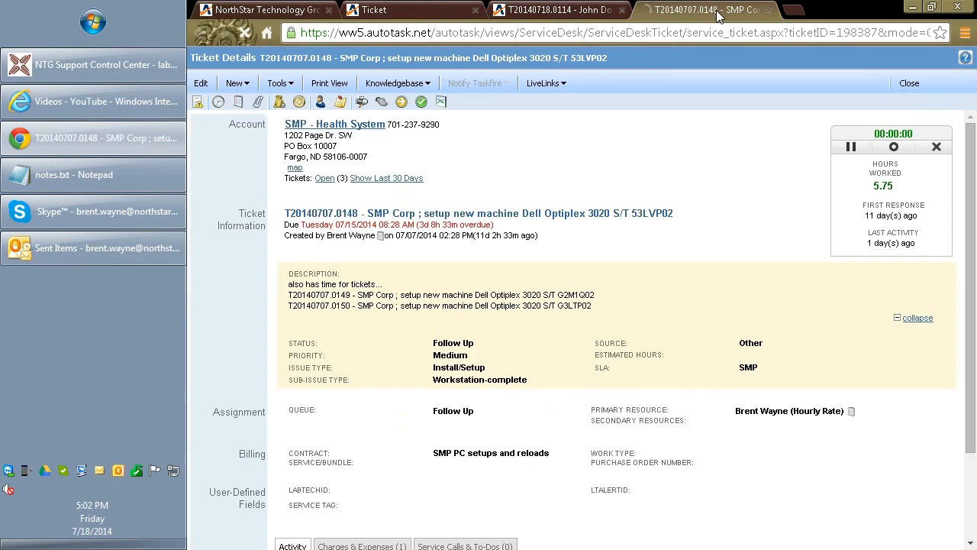
scroll(596, 347, down, 5)
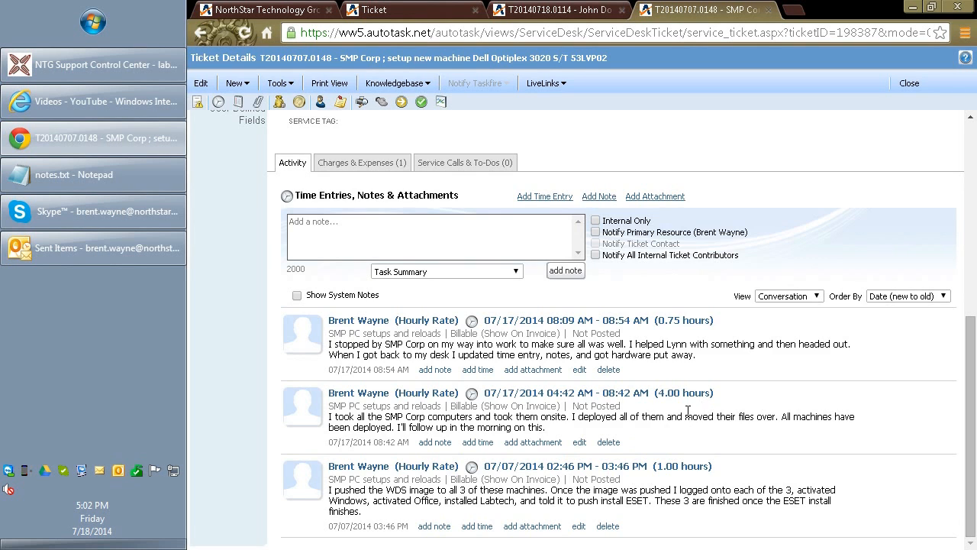
scroll(690, 416, up, 4)
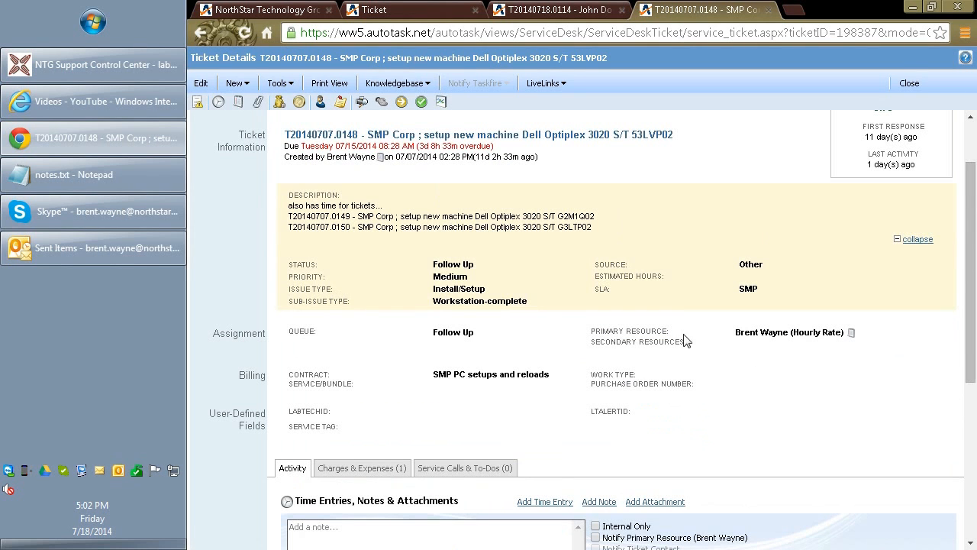
click(769, 10)
click(260, 10)
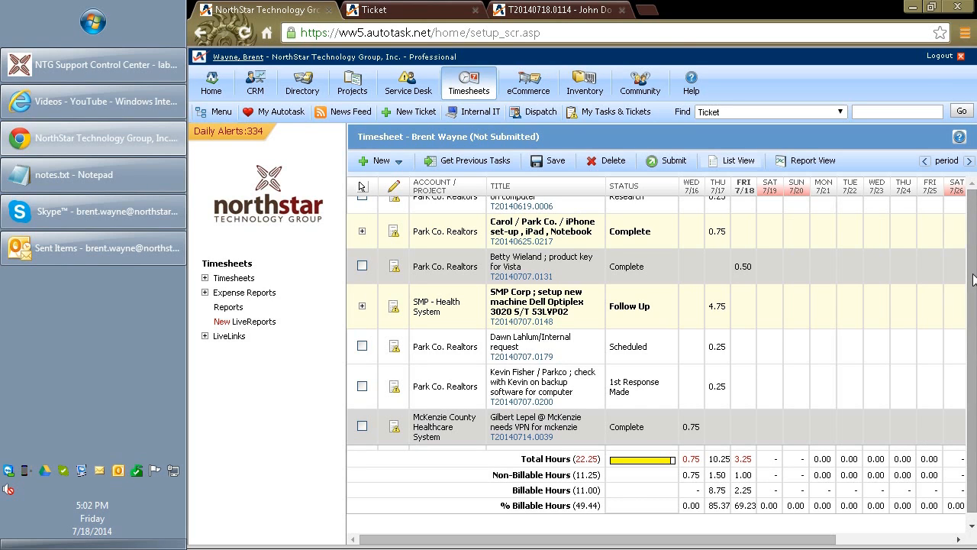
- Start a new regular time entry in the timesheet with the category Company Meeting
mouse_move(972, 220)
mouse_down()
mouse_move(976, 261)
mouse_move(974, 225)
mouse_up()
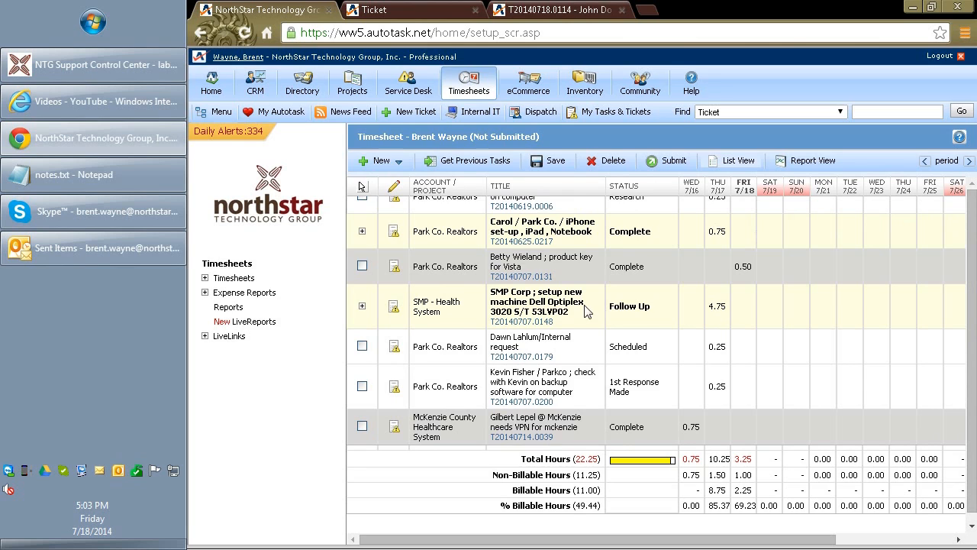
click(482, 85)
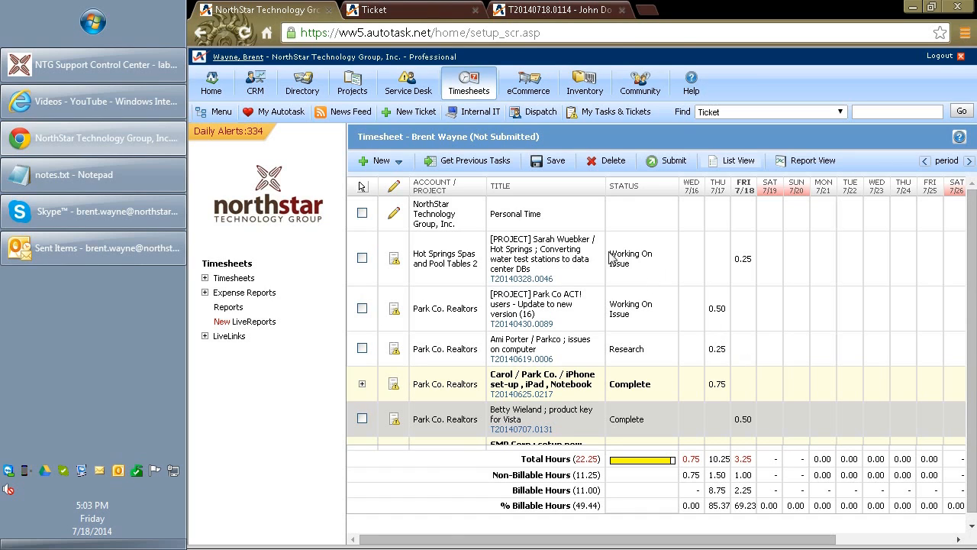
click(398, 165)
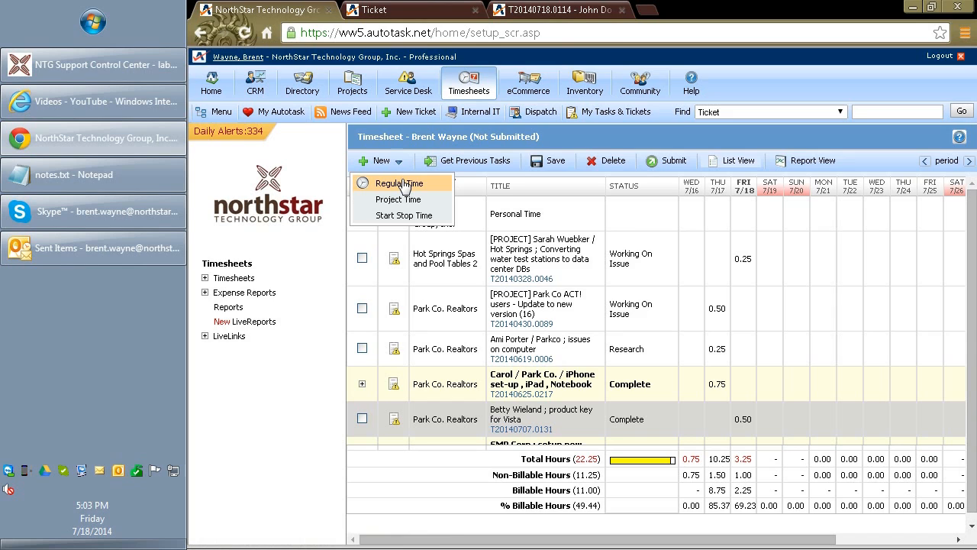
click(401, 183)
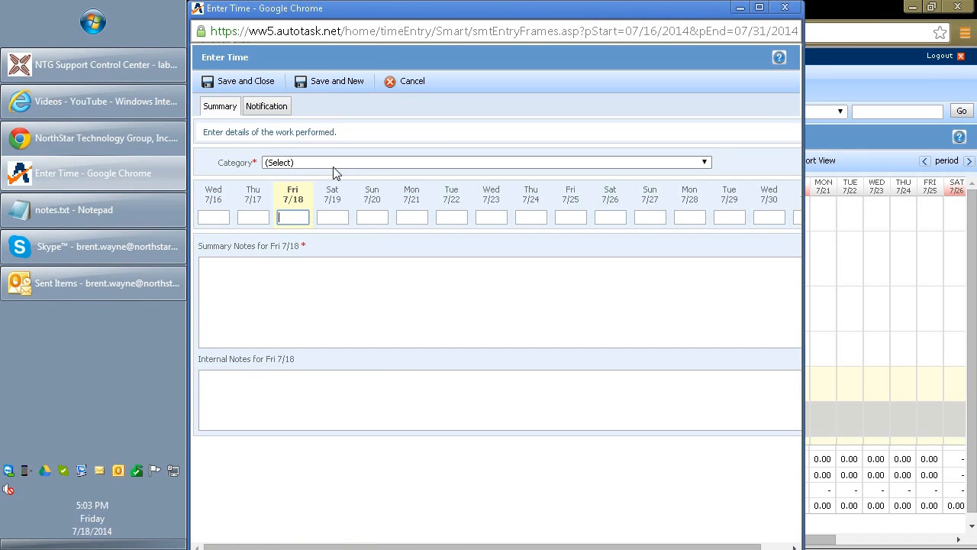
click(332, 167)
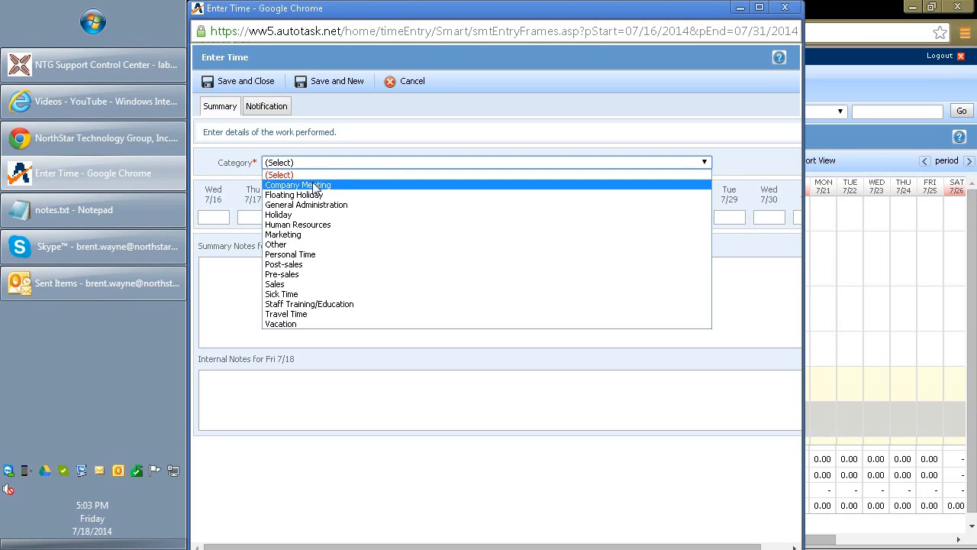
click(314, 186)
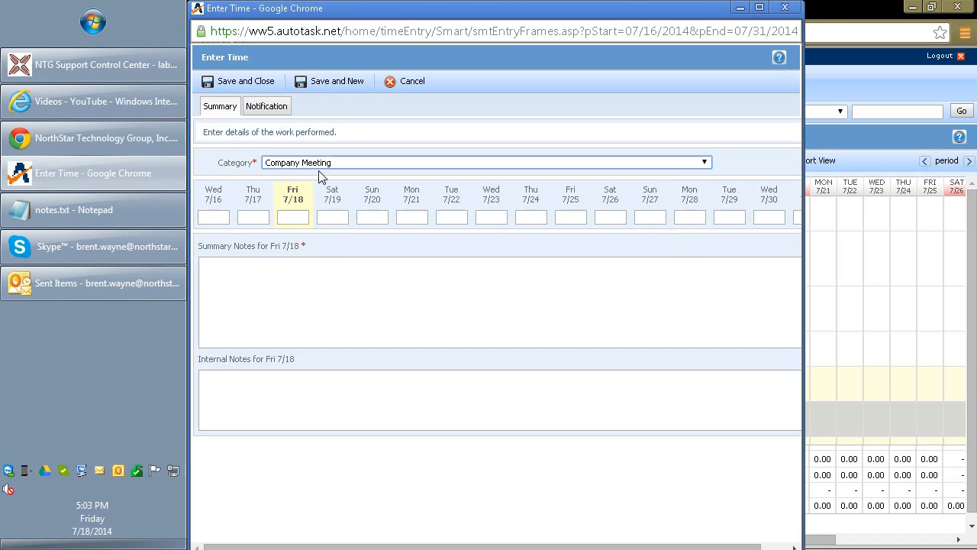
- Enter 1 hour for Fri 7/18 with the summary note "company meeting" and save and close the entry
click(293, 218)
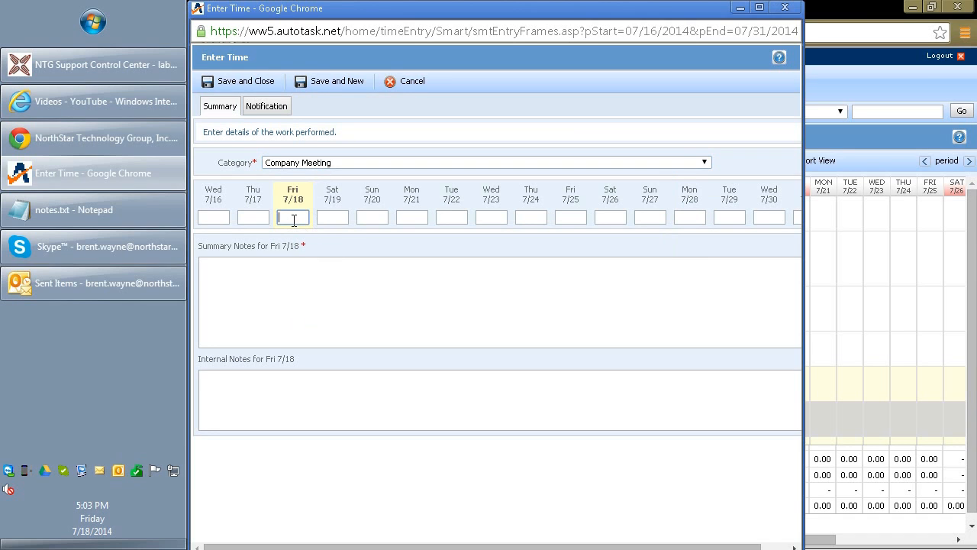
text(1)
click(309, 299)
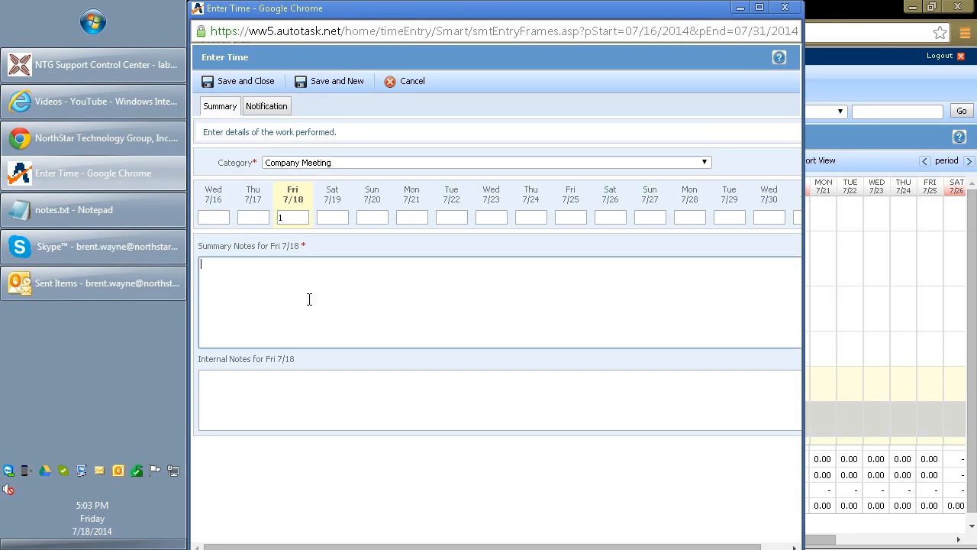
text(company )
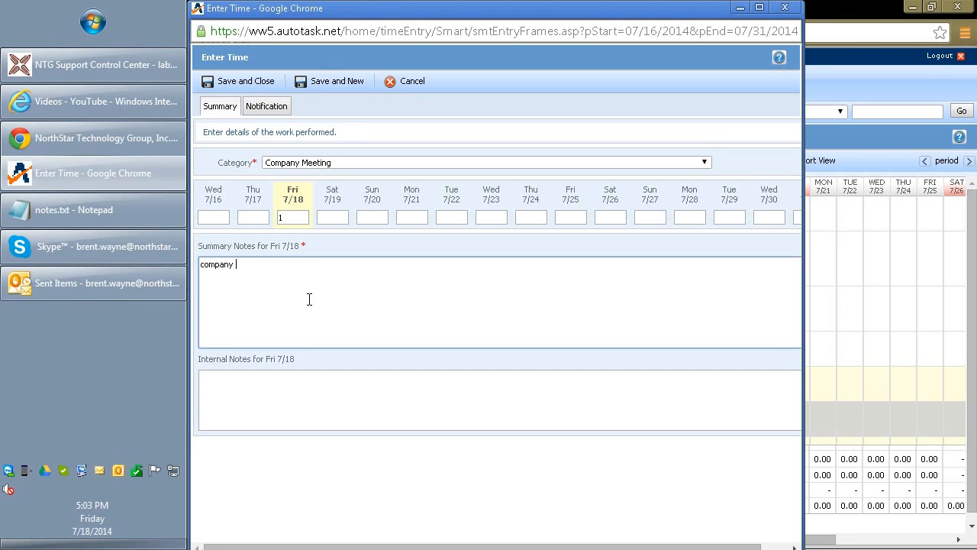
text(meeting)
click(244, 81)
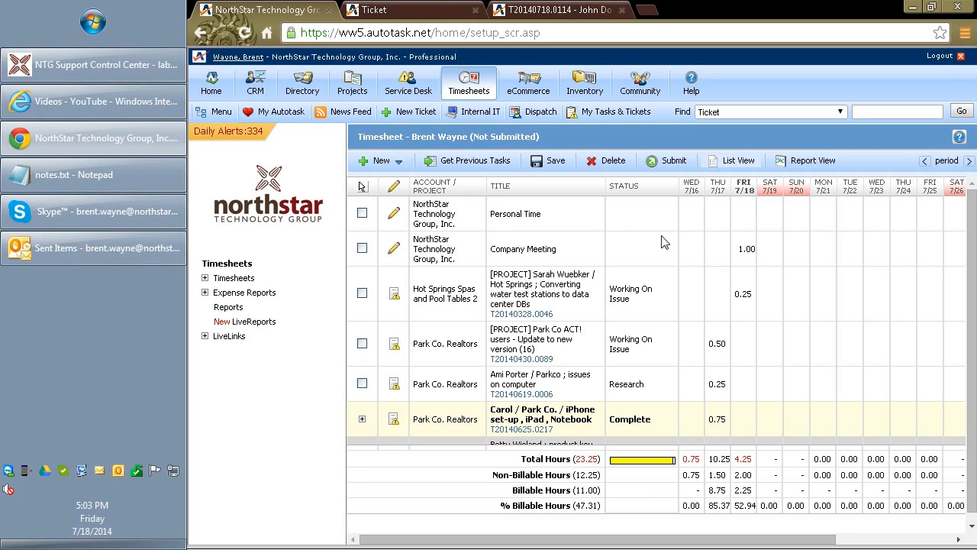
- Check the timesheet through Thursday 7/31, and start another regular time entry with the category Staff Training/Education
drag(586, 541, 729, 536)
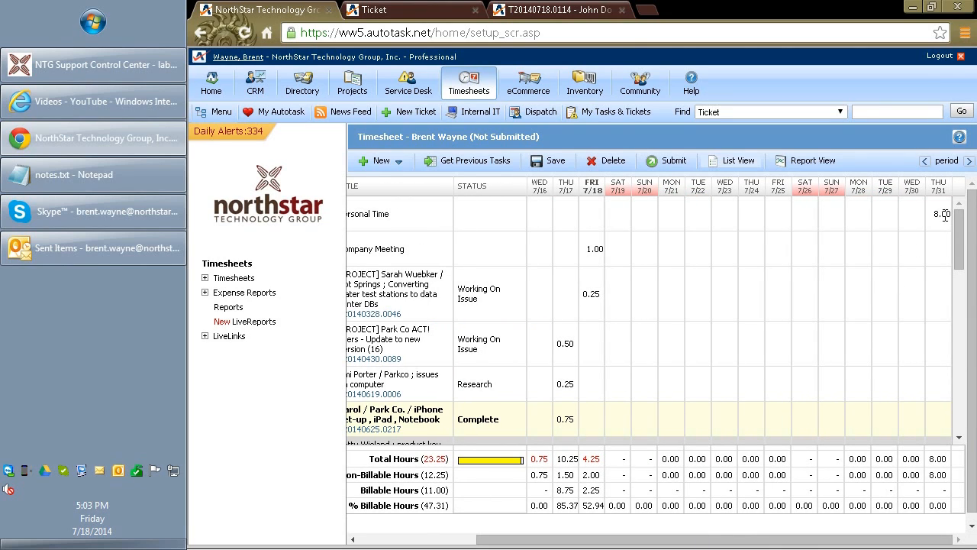
drag(902, 540, 731, 543)
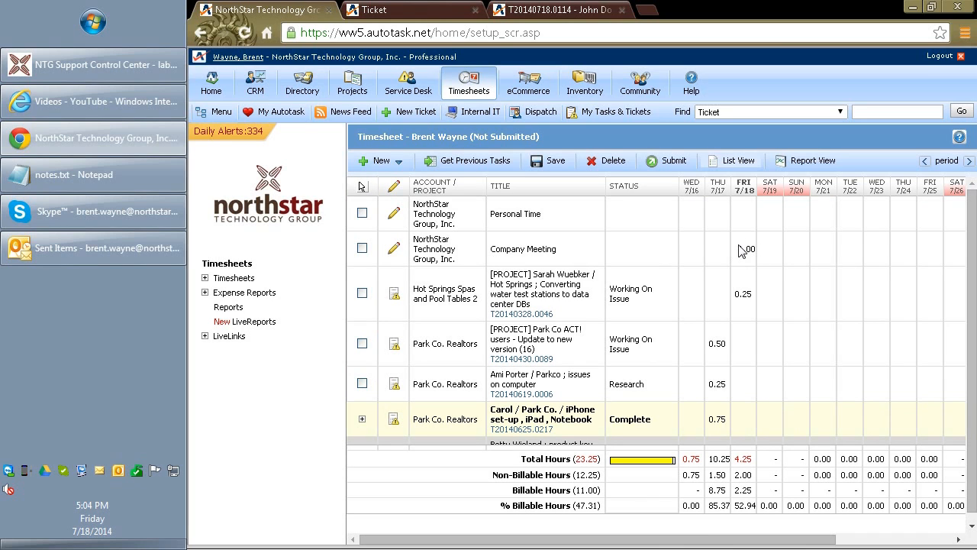
click(405, 168)
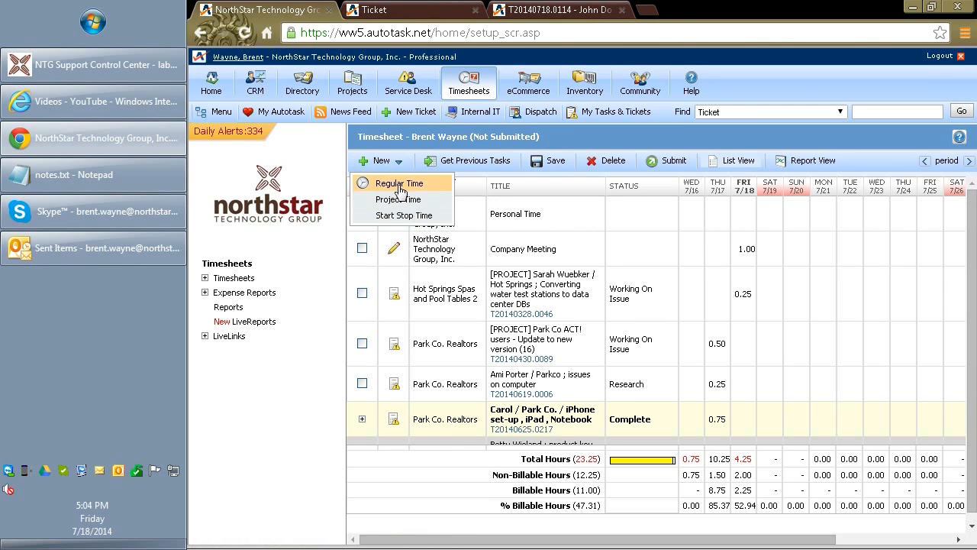
click(399, 184)
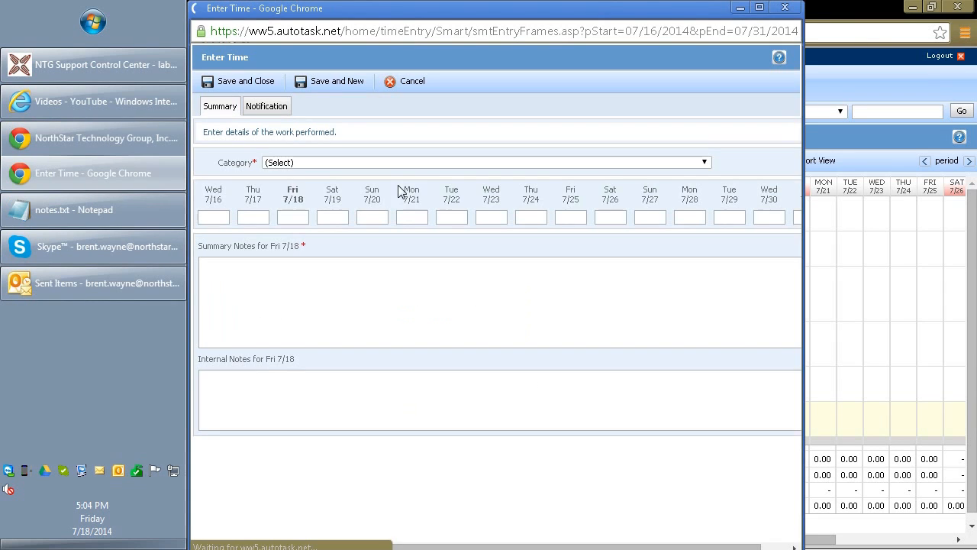
click(316, 164)
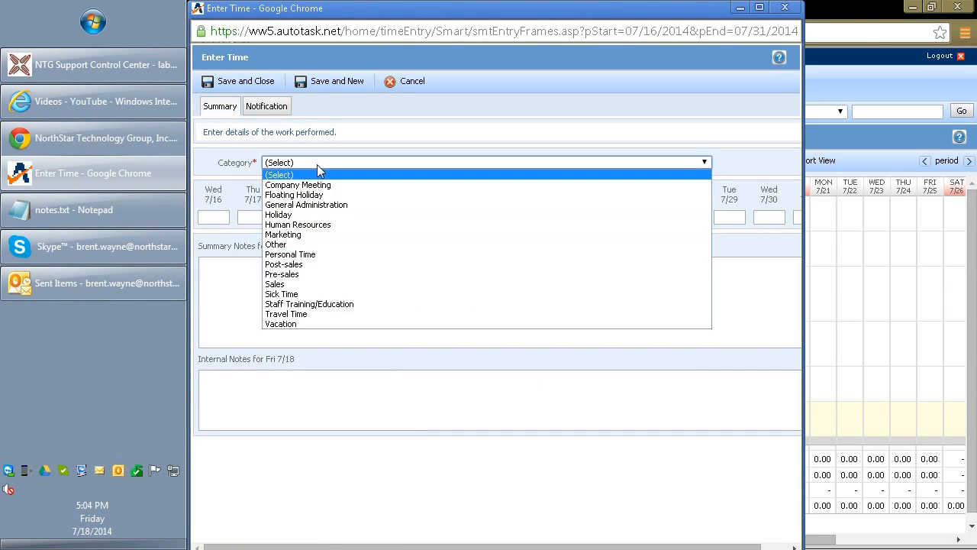
click(305, 304)
- Enter 1.5 hours for Fri 7/18 and the summary note "autotask training videos"
click(297, 216)
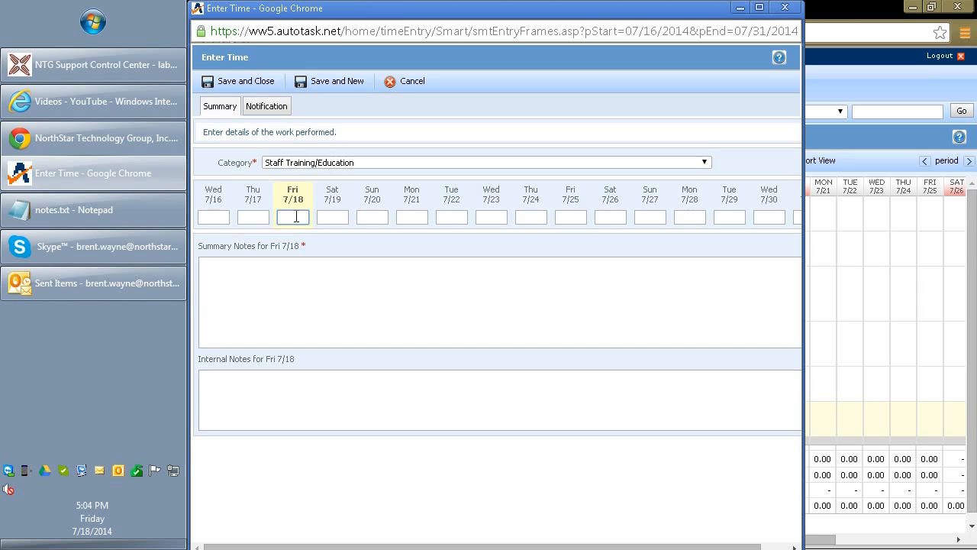
text(5)
click(338, 329)
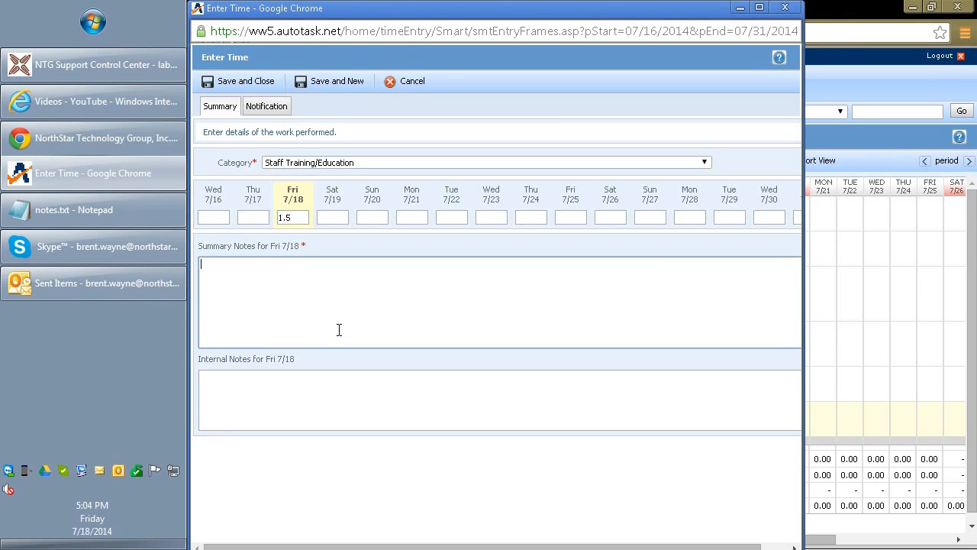
text(autotask training videos)
- Set the Fri 7/18 hours to 3 and add "creating documentation" as a second line of the summary notes
click(299, 215)
text(1.5)
key(ctrl+a)
text(3)
click(347, 278)
text(creating documentation)
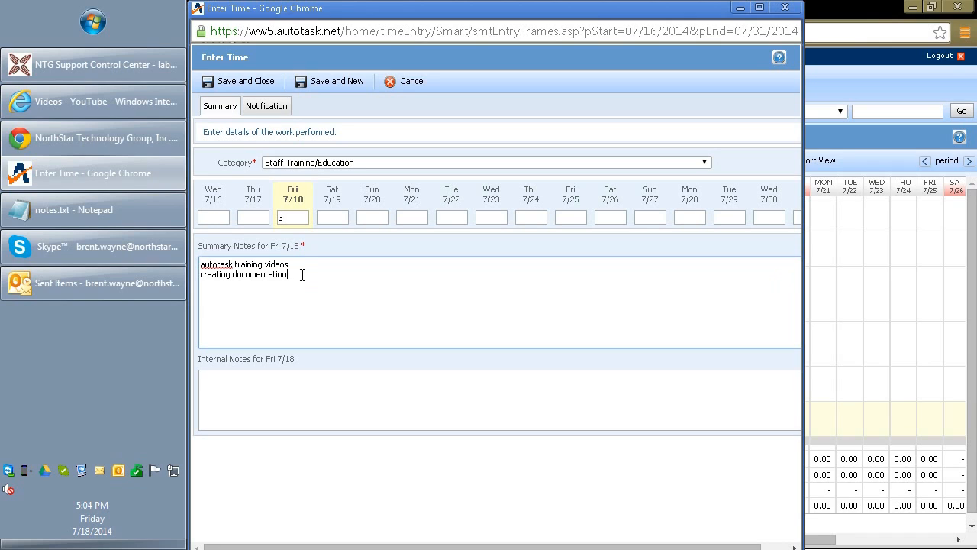
- Capitalize the first word of the summary notes as "Autotask" and save and close the training entry
drag(204, 274, 269, 274)
click(205, 264)
key(BackSpace)
text(A)
click(290, 216)
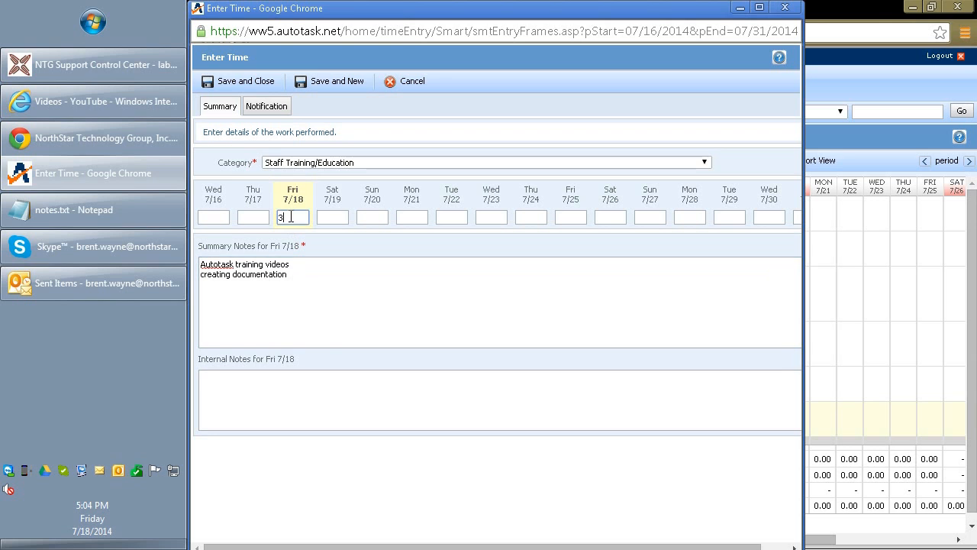
click(236, 83)
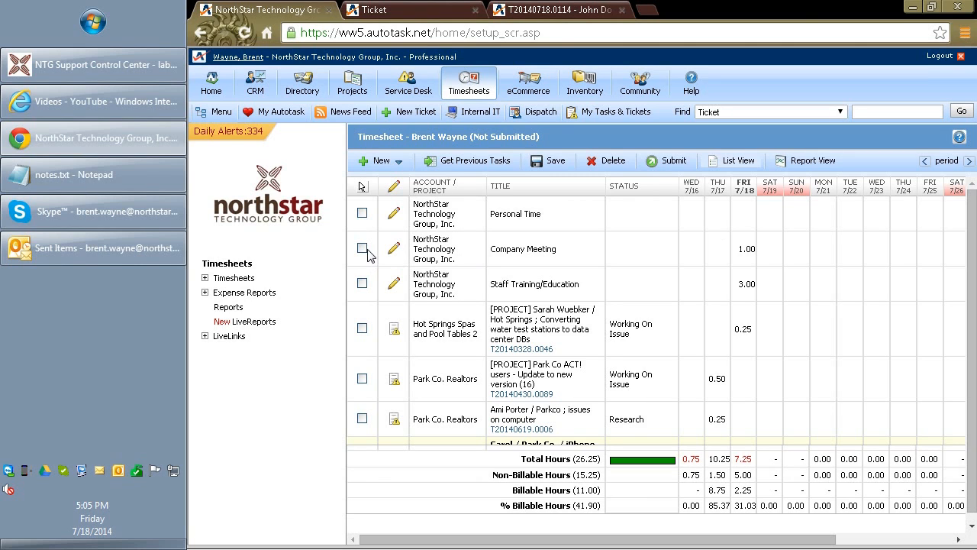
- Try to clear the Fri 7/18 hours and summary notes of the Company Meeting entry and save it without time
click(393, 249)
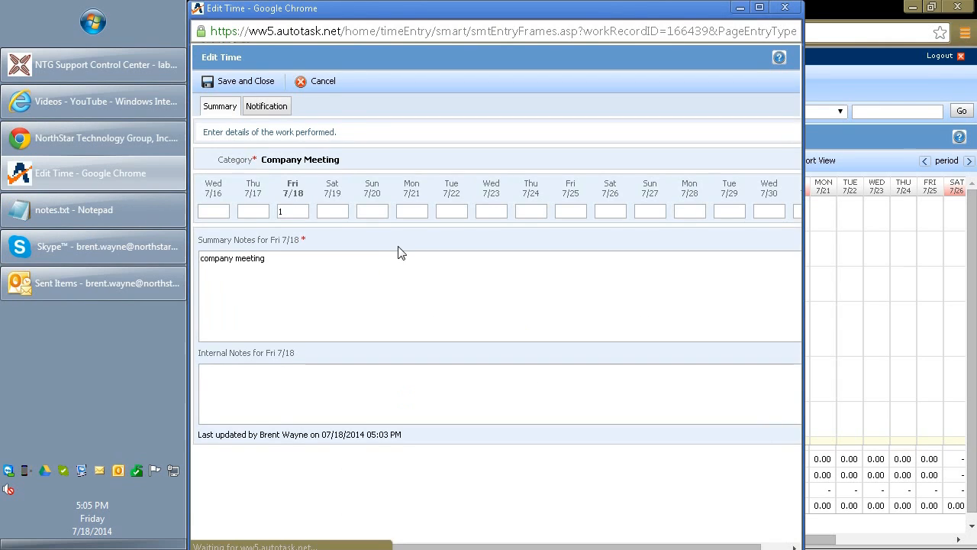
click(298, 211)
drag(303, 215, 209, 212)
key(BackSpace)
drag(295, 258, 124, 261)
key(BackSpace)
click(232, 86)
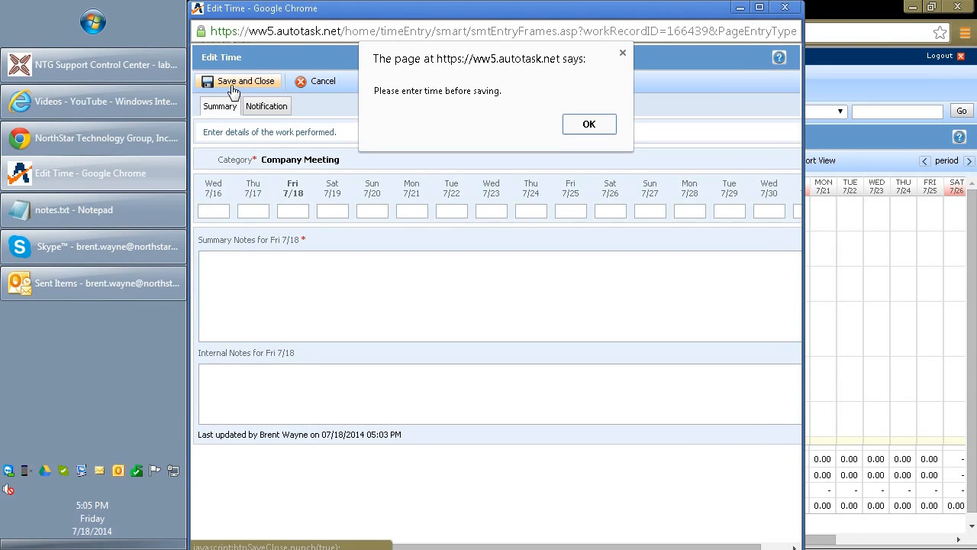
click(589, 127)
click(319, 81)
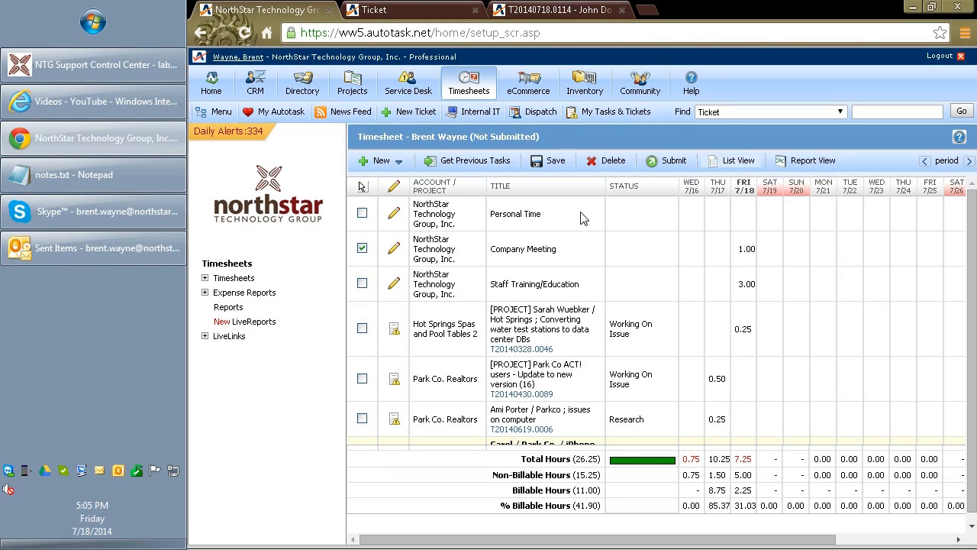
- Delete the Company Meeting entry from the timesheet
click(613, 166)
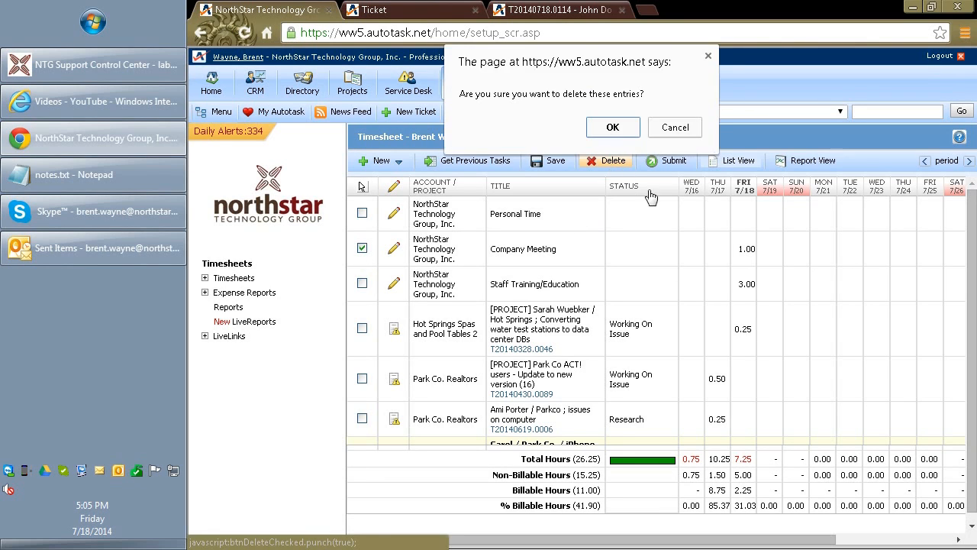
click(612, 127)
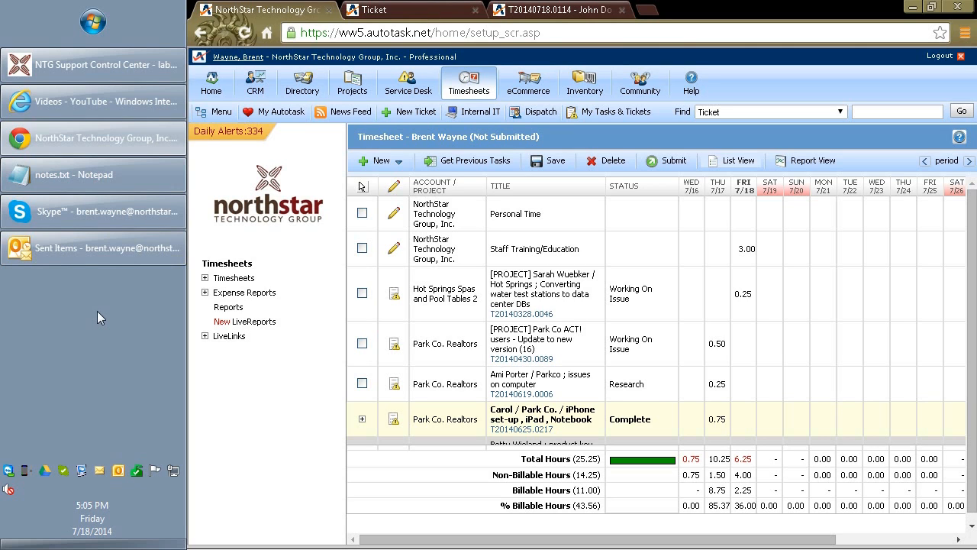
mouse_move(405, 90)
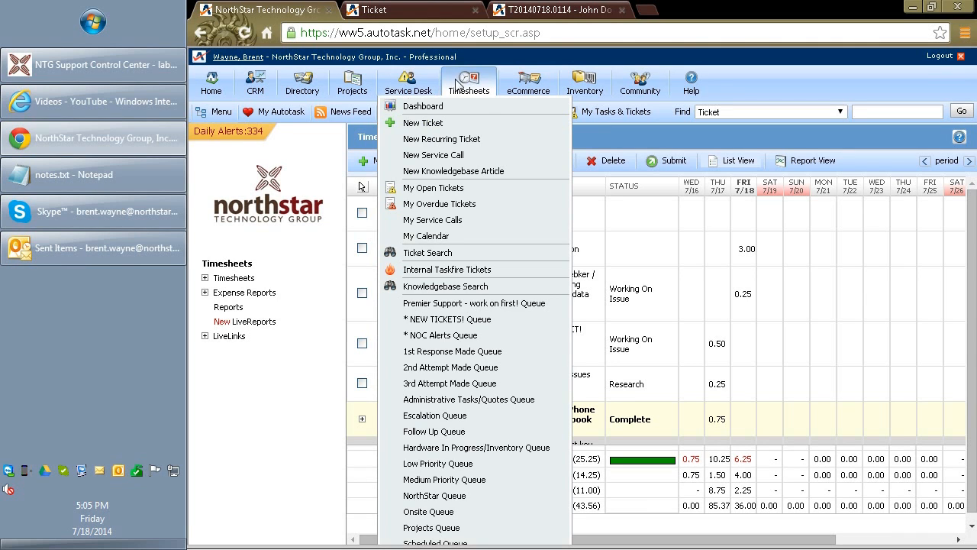
mouse_move(481, 85)
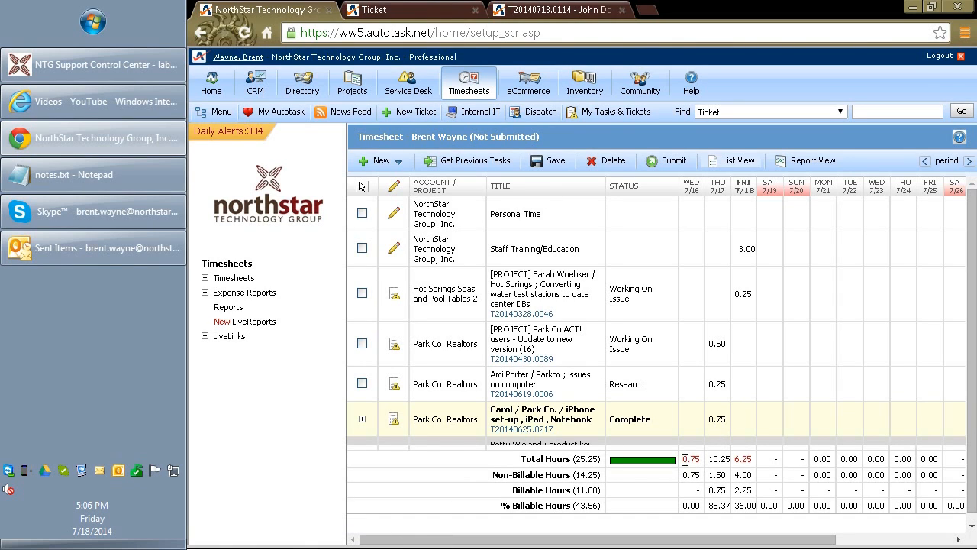
- Examine the daily Total Hours from Wed 7/16 through Fri 7/25 and the Personal Time entry in the timesheet
drag(683, 462, 946, 460)
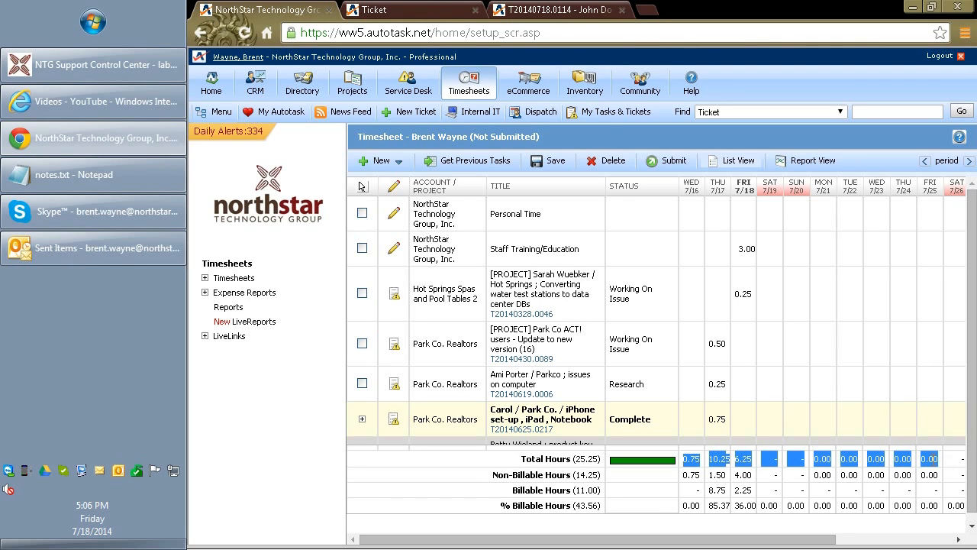
click(932, 461)
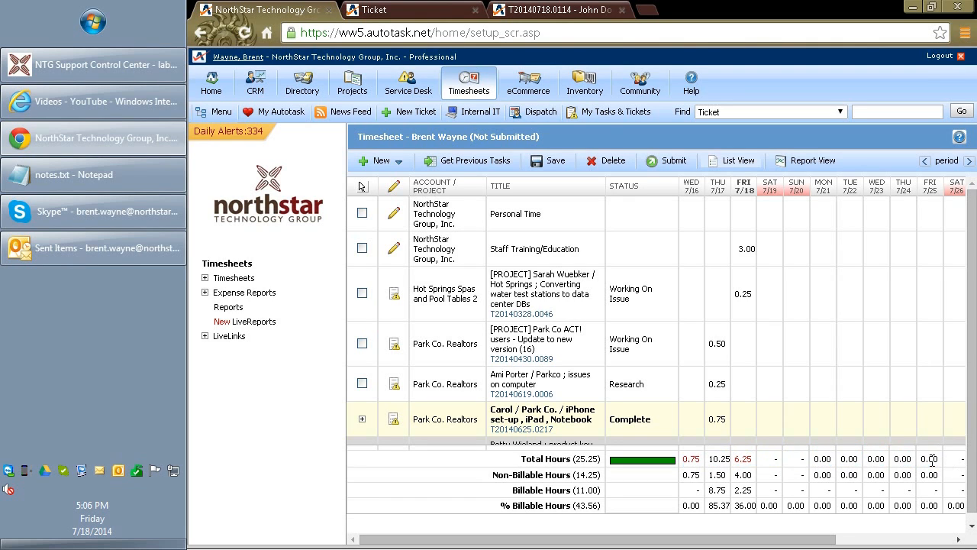
double_click(752, 459)
click(730, 461)
drag(730, 461, 713, 462)
drag(702, 461, 686, 461)
drag(494, 214, 541, 214)
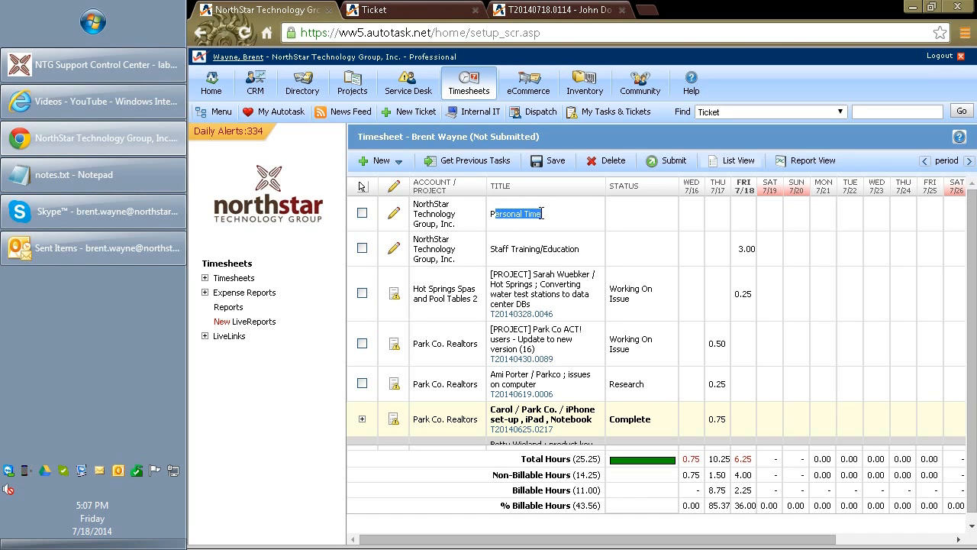
click(541, 214)
drag(541, 215, 489, 216)
drag(685, 465, 939, 458)
click(690, 458)
drag(700, 459, 684, 460)
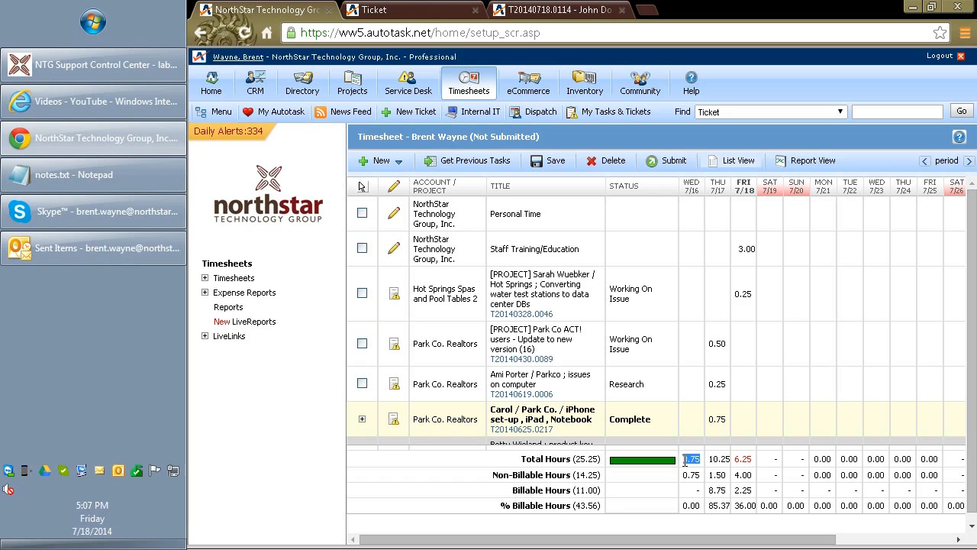